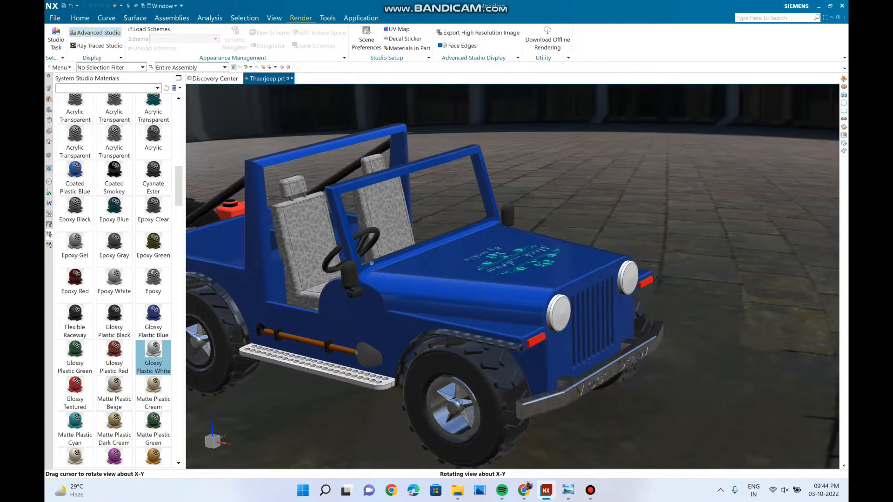
Step: Examine the rendered blue jeep from the front and side, including its hood decal, seats, shovel and front wheel
{"action": "middle_click_drag", "start_coordinate": [371, 263], "coordinate": [371, 263]}
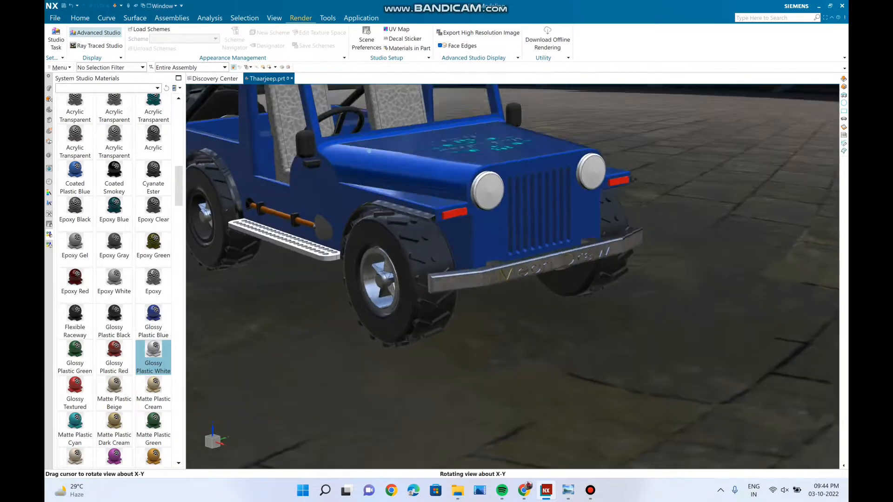
{"action": "middle_click_drag", "start_coordinate": [369, 151], "coordinate": [492, 246]}
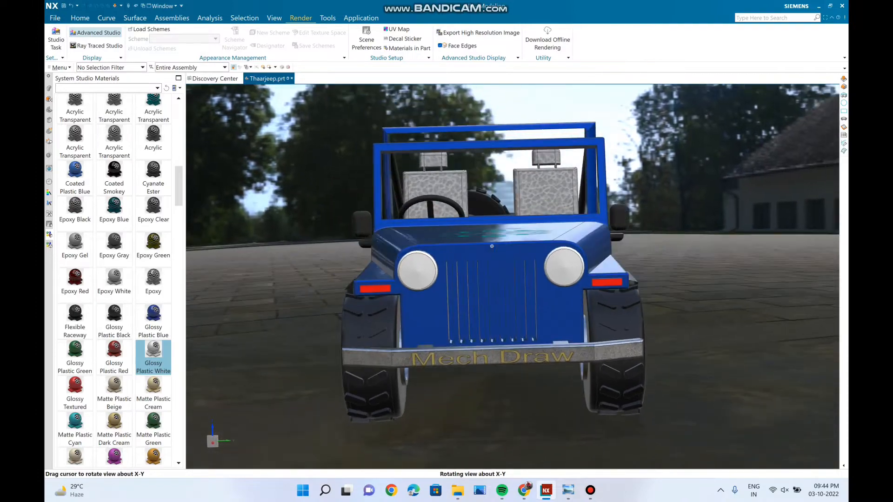
{"action": "scroll", "coordinate": [767, 376], "scroll_direction": "down", "scroll_amount": 3}
{"action": "middle_click_drag", "start_coordinate": [651, 316], "coordinate": [604, 293]}
{"action": "scroll", "coordinate": [763, 391], "scroll_direction": "up", "scroll_amount": 3}
{"action": "mouse_move", "coordinate": [549, 298]}
{"action": "middle_mouse_down"}
{"action": "mouse_move", "coordinate": [560, 275]}
{"action": "mouse_move", "coordinate": [517, 256]}
{"action": "mouse_move", "coordinate": [558, 316]}
{"action": "mouse_move", "coordinate": [548, 335]}
{"action": "mouse_move", "coordinate": [554, 307]}
{"action": "mouse_move", "coordinate": [558, 325]}
{"action": "middle_mouse_up"}
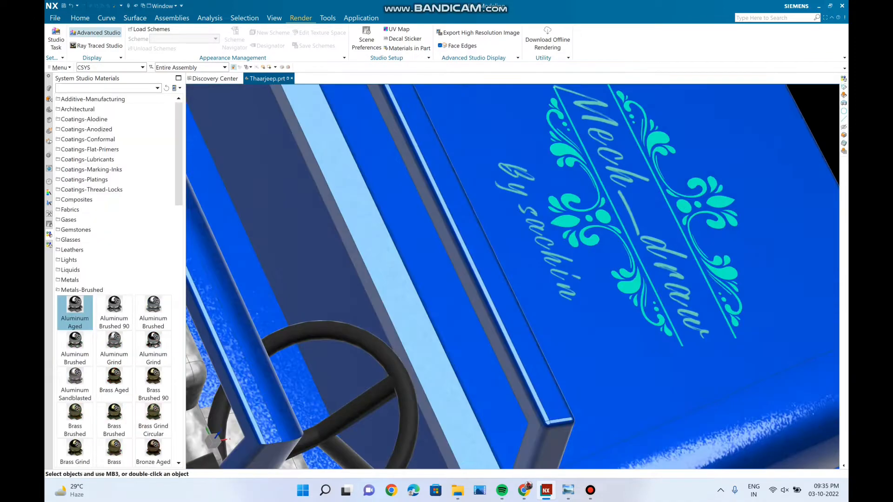
{"action": "scroll", "coordinate": [707, 193], "scroll_direction": "up", "scroll_amount": 1}
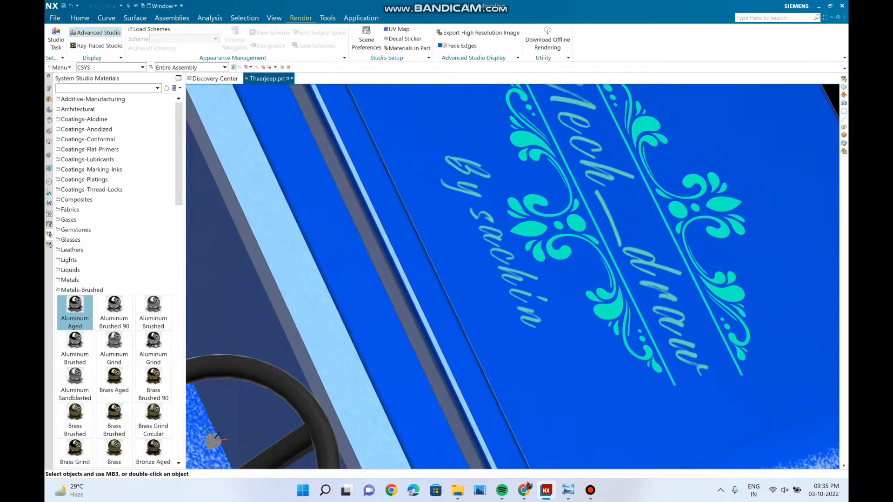
{"action": "scroll", "coordinate": [549, 261], "scroll_direction": "down", "scroll_amount": 5}
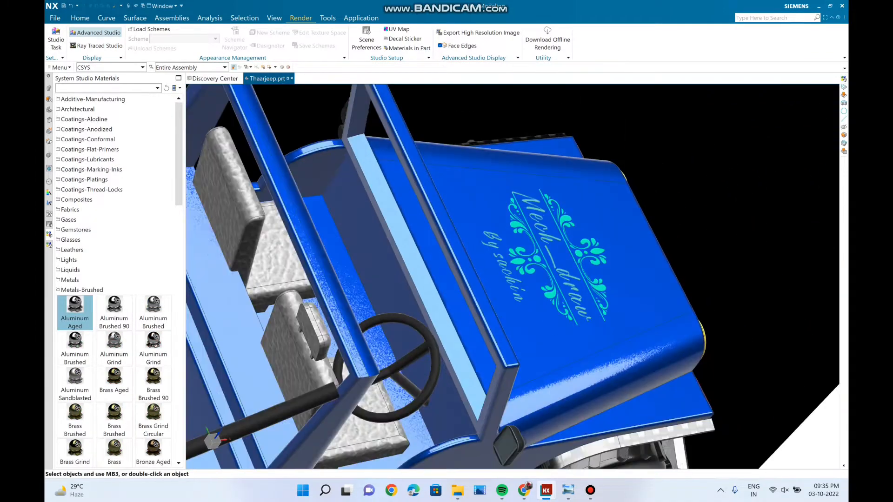
{"action": "mouse_move", "coordinate": [287, 321]}
{"action": "middle_mouse_down"}
{"action": "mouse_move", "coordinate": [275, 310]}
{"action": "mouse_move", "coordinate": [285, 320]}
{"action": "middle_mouse_up"}
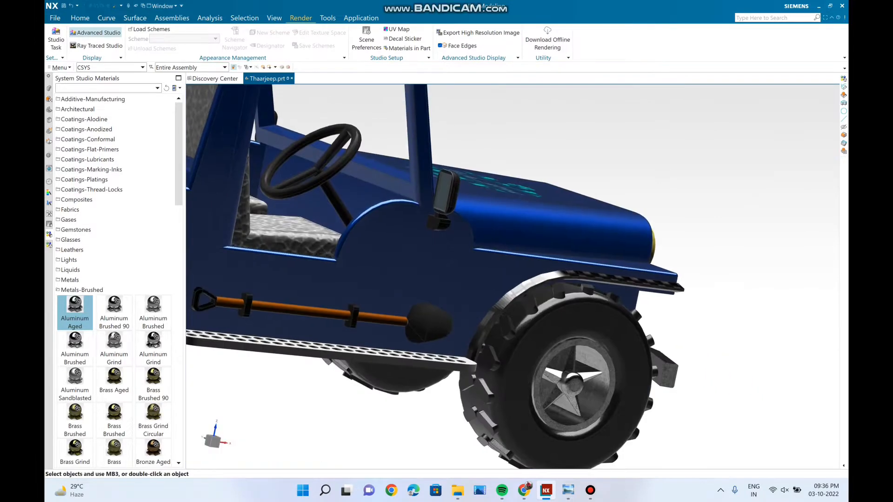
{"action": "scroll", "coordinate": [553, 321], "scroll_direction": "up", "scroll_amount": 3}
{"action": "middle_click_drag", "start_coordinate": [554, 321], "coordinate": [513, 277]}
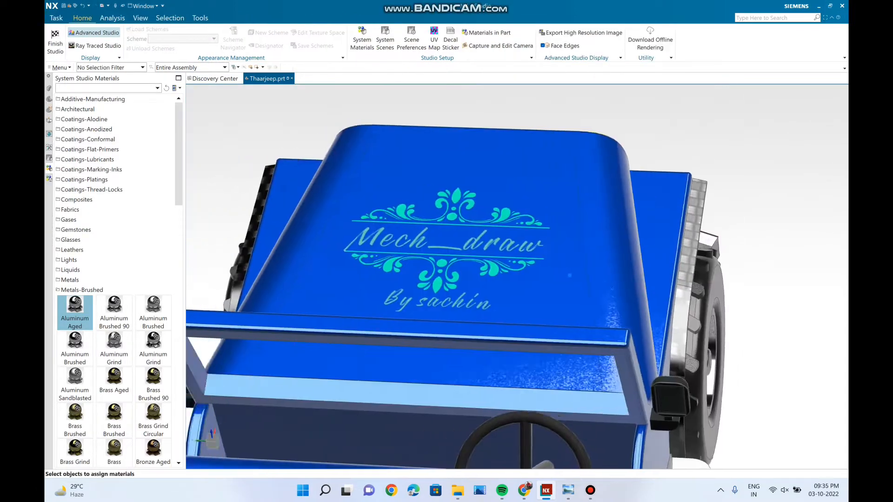
{"action": "middle_click_drag", "start_coordinate": [549, 279], "coordinate": [549, 305]}
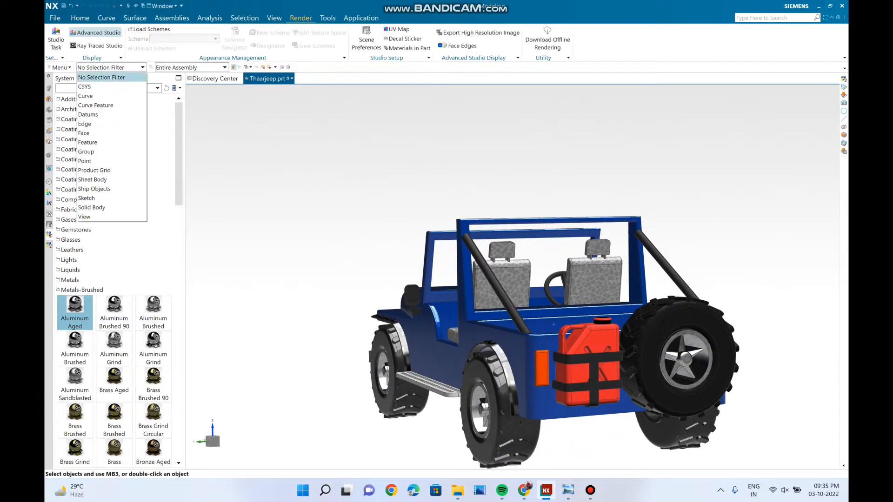
Step: Set the selection filter to CSYS and view the blue jeep's rear with the fuel can and spare wheel
{"action": "left_click", "coordinate": [110, 87]}
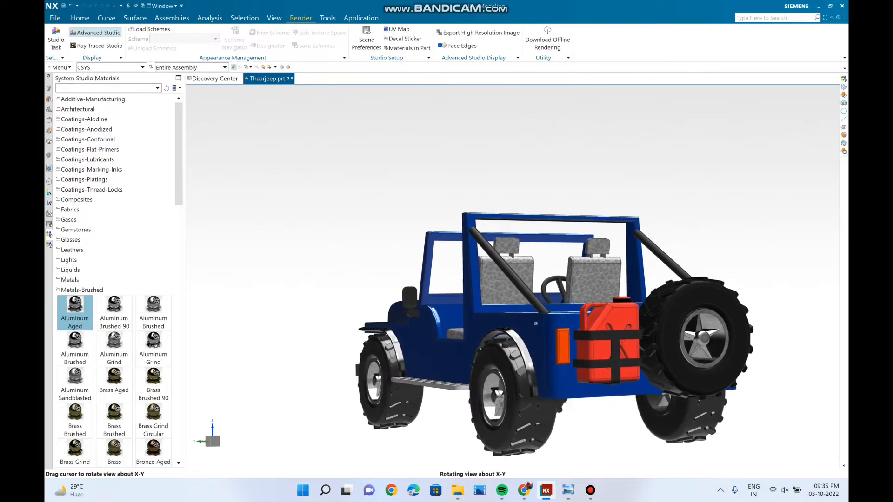
{"action": "middle_click_drag", "start_coordinate": [535, 324], "coordinate": [586, 356]}
{"action": "scroll", "coordinate": [591, 359], "scroll_direction": "up", "scroll_amount": 4}
{"action": "middle_click_drag", "start_coordinate": [449, 303], "coordinate": [418, 321]}
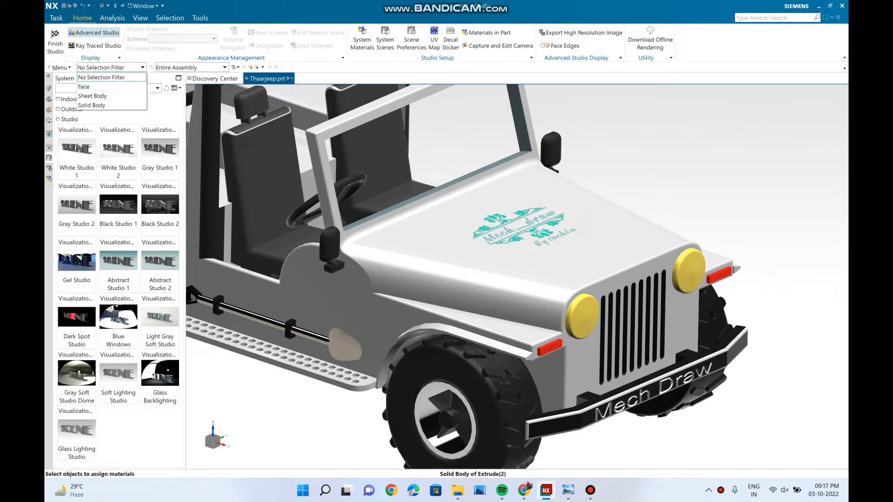
Step: Finish the studio task and set the selection filter to CSYS
{"action": "left_click", "coordinate": [55, 42]}
{"action": "left_click", "coordinate": [112, 68]}
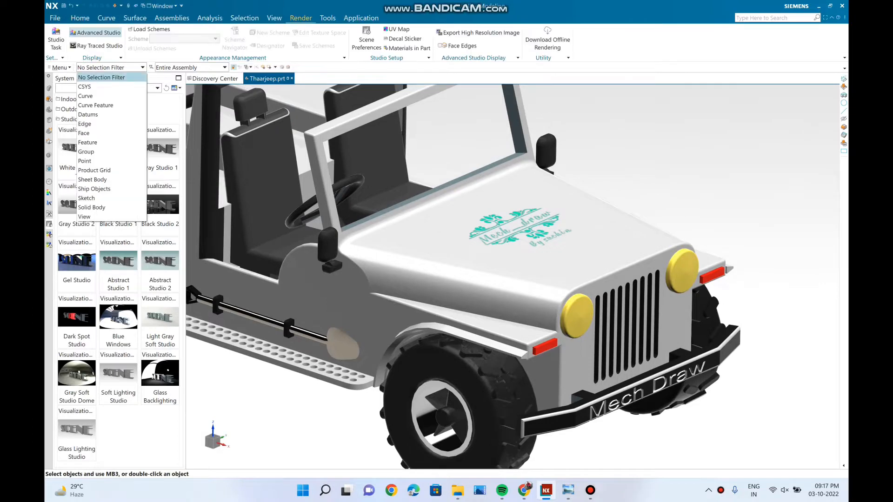
{"action": "left_click", "coordinate": [102, 85]}
Step: Inspect the white jeep from the rear and side, examining the front wheel's rim and spokes up close
{"action": "scroll", "coordinate": [417, 214], "scroll_direction": "down", "scroll_amount": 3}
{"action": "middle_click_drag", "start_coordinate": [291, 136], "coordinate": [381, 212]}
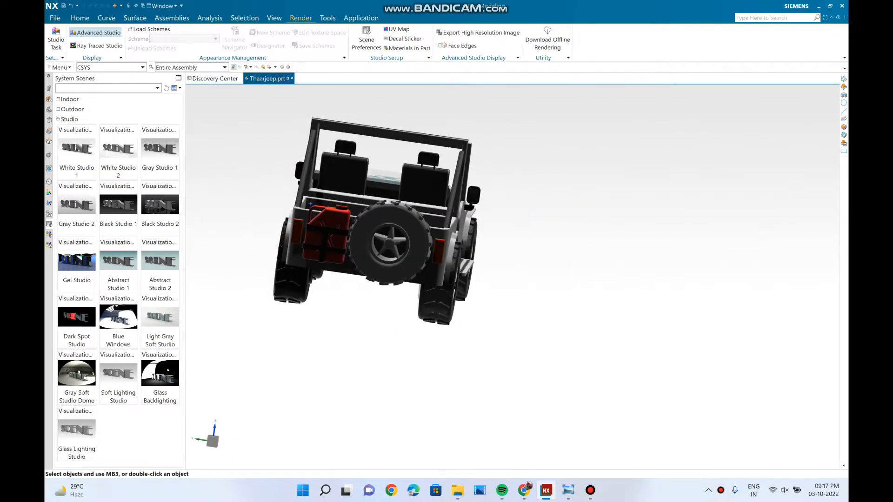
{"action": "middle_click_drag", "start_coordinate": [295, 190], "coordinate": [694, 188]}
{"action": "scroll", "coordinate": [521, 206], "scroll_direction": "up", "scroll_amount": 2}
{"action": "middle_click_drag", "start_coordinate": [519, 205], "coordinate": [665, 232]}
{"action": "scroll", "coordinate": [484, 251], "scroll_direction": "down", "scroll_amount": 4}
{"action": "mouse_move", "coordinate": [485, 251]}
{"action": "middle_mouse_down"}
{"action": "mouse_move", "coordinate": [475, 246]}
{"action": "mouse_move", "coordinate": [516, 279]}
{"action": "mouse_move", "coordinate": [448, 221]}
{"action": "mouse_move", "coordinate": [483, 272]}
{"action": "mouse_move", "coordinate": [490, 268]}
{"action": "middle_mouse_up"}
{"action": "scroll", "coordinate": [663, 358], "scroll_direction": "up", "scroll_amount": 5}
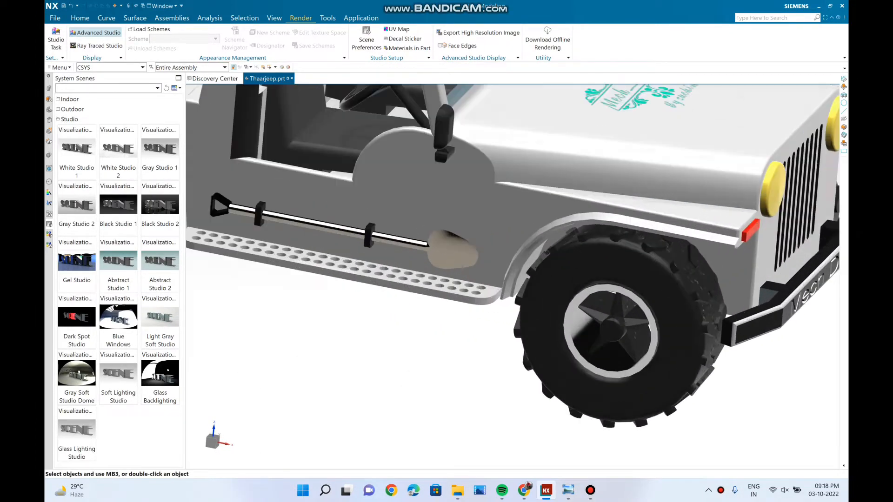
{"action": "scroll", "coordinate": [587, 307], "scroll_direction": "up", "scroll_amount": 6}
{"action": "middle_click_drag", "start_coordinate": [582, 297], "coordinate": [571, 236]}
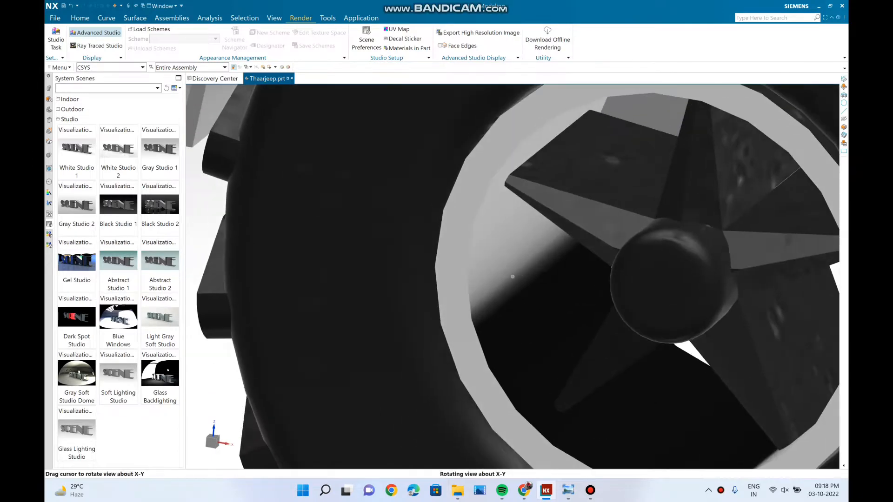
{"action": "scroll", "coordinate": [571, 237], "scroll_direction": "down", "scroll_amount": 6}
{"action": "mouse_move", "coordinate": [479, 279]}
{"action": "middle_mouse_down"}
{"action": "mouse_move", "coordinate": [483, 249]}
{"action": "mouse_move", "coordinate": [512, 250]}
{"action": "mouse_move", "coordinate": [480, 270]}
{"action": "middle_mouse_up"}
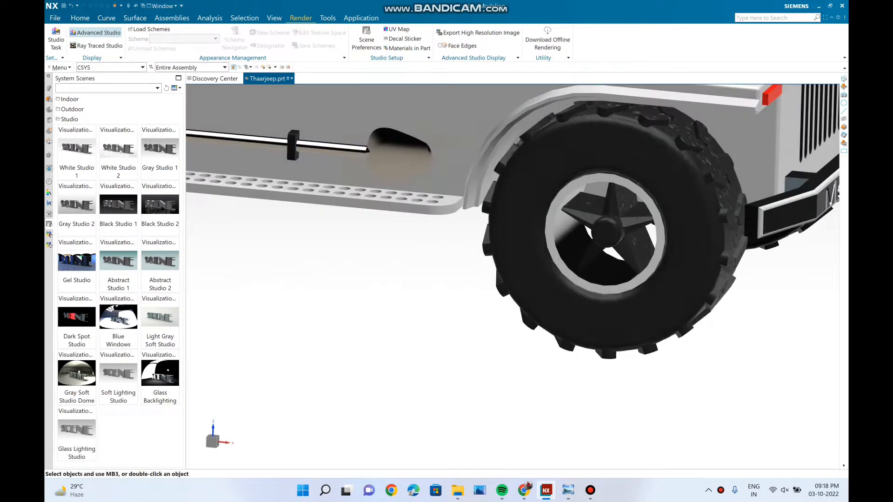
Step: Close Thaarjeep.prt and open the assembly wheelloader part from today's history
{"action": "left_click", "coordinate": [292, 78]}
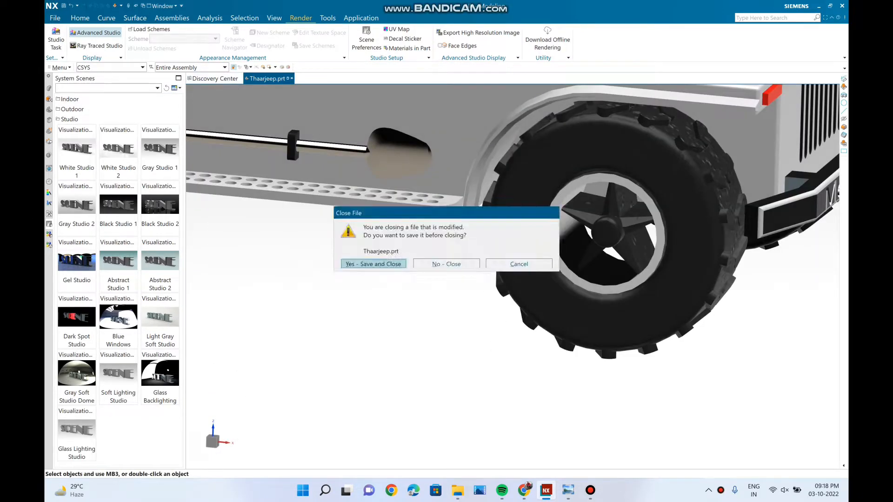
{"action": "key", "text": "Escape"}
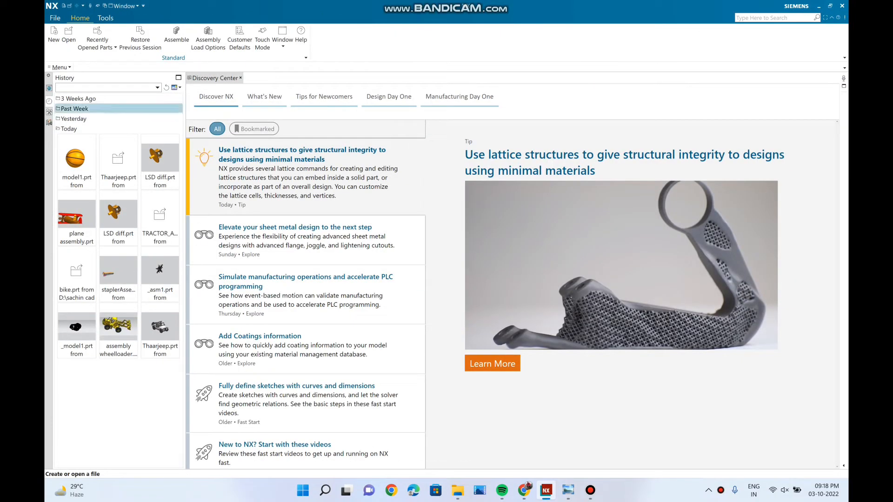
{"action": "left_click", "coordinate": [117, 344]}
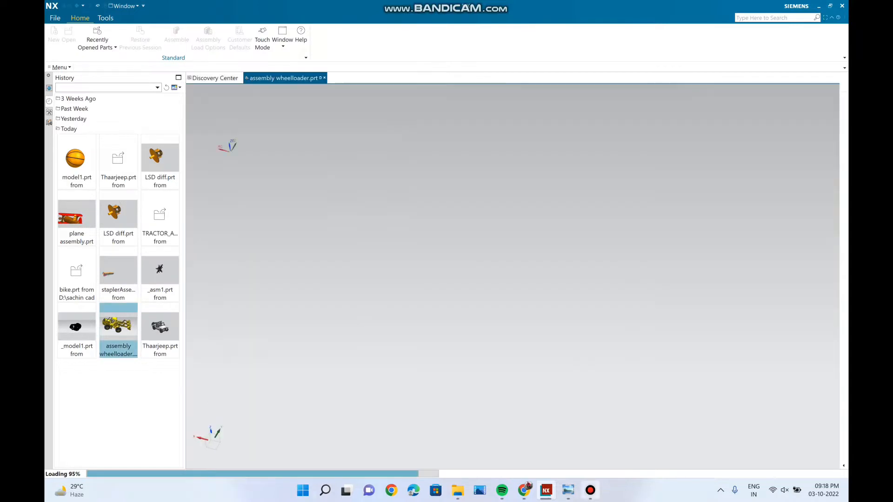
{"action": "left_click", "coordinate": [591, 490]}
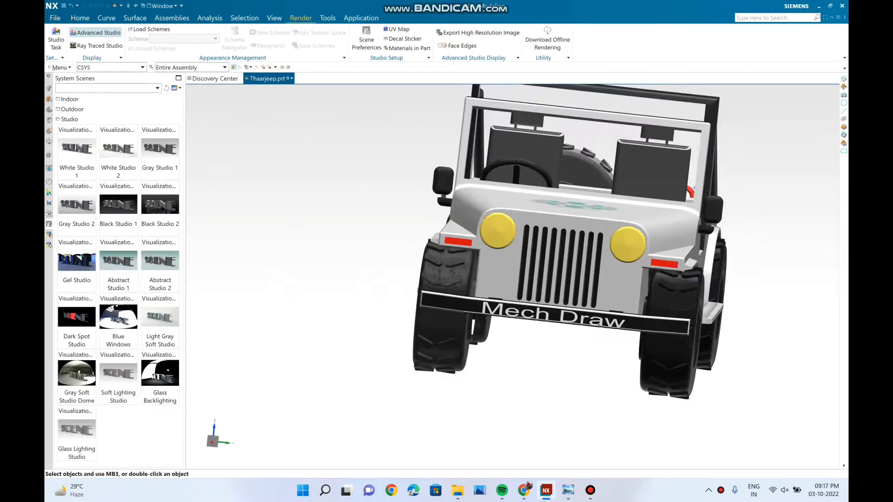
Step: Examine the white jeep's front, side and cargo bed, and look closely at the front wheel hub
{"action": "middle_click_drag", "start_coordinate": [512, 279], "coordinate": [428, 293]}
{"action": "scroll", "coordinate": [509, 243], "scroll_direction": "down", "scroll_amount": 5}
{"action": "middle_click_drag", "start_coordinate": [509, 243], "coordinate": [511, 214]}
{"action": "middle_click_drag", "start_coordinate": [449, 220], "coordinate": [435, 274]}
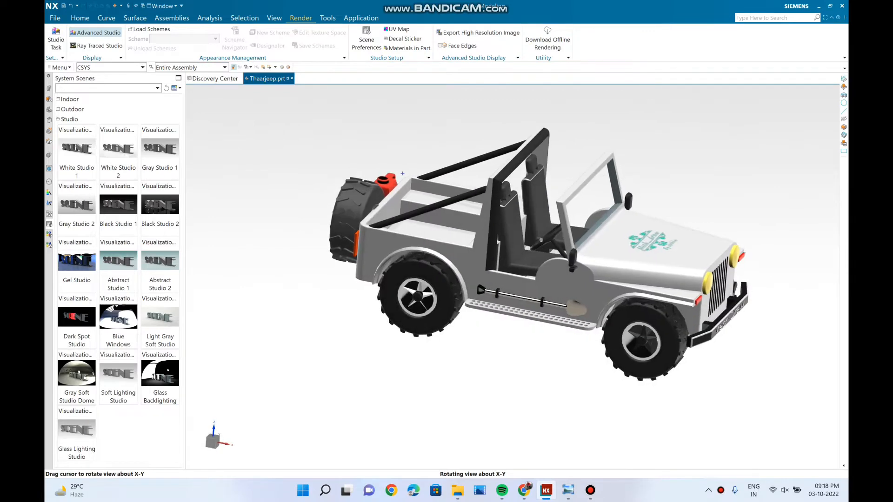
{"action": "scroll", "coordinate": [431, 289], "scroll_direction": "up", "scroll_amount": 6}
{"action": "scroll", "coordinate": [585, 309], "scroll_direction": "up", "scroll_amount": 6}
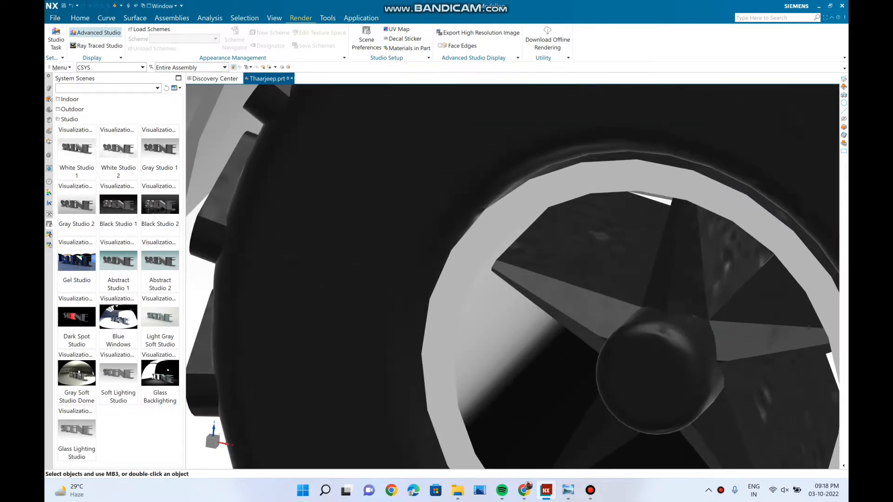
{"action": "middle_click_drag", "start_coordinate": [518, 286], "coordinate": [510, 253]}
{"action": "scroll", "coordinate": [521, 268], "scroll_direction": "down", "scroll_amount": 1}
{"action": "scroll", "coordinate": [516, 261], "scroll_direction": "down", "scroll_amount": 5}
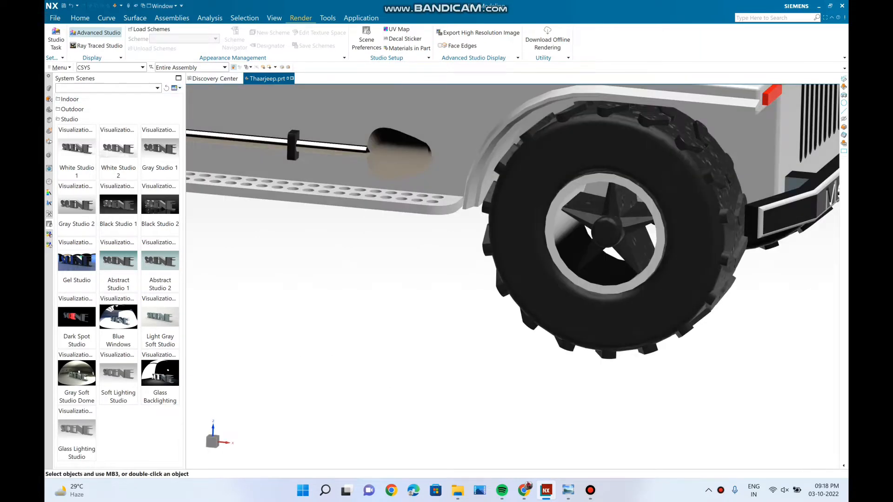
Step: Close Thaarjeep.prt and save its changes
{"action": "left_click", "coordinate": [292, 79]}
{"action": "left_click", "coordinate": [351, 264]}
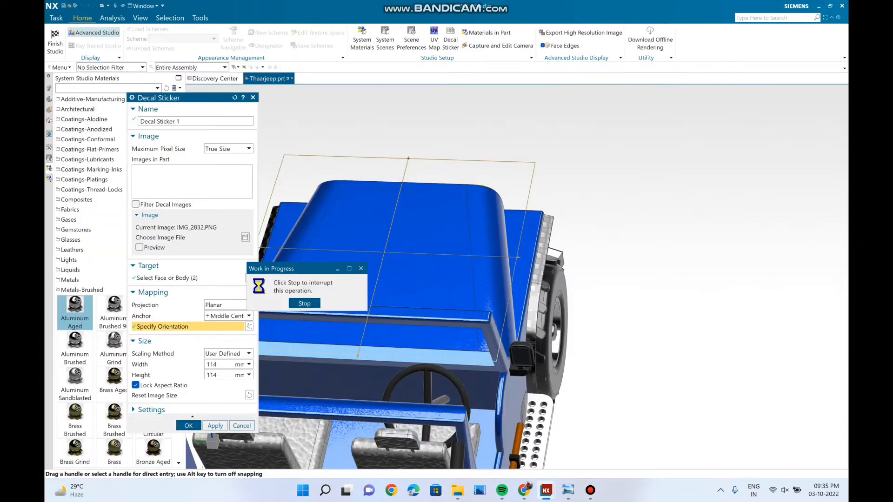
Step: Apply the IMG_2832.PNG decal sticker to the hood of the blue jeep
{"action": "left_click_drag", "start_coordinate": [309, 270], "coordinate": [170, 309]}
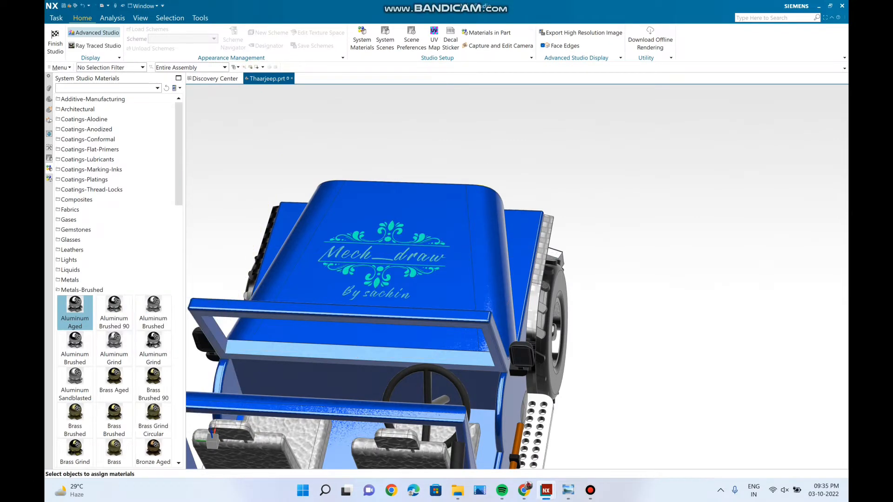
{"action": "scroll", "coordinate": [365, 278], "scroll_direction": "up", "scroll_amount": 2}
{"action": "middle_click_drag", "start_coordinate": [346, 316], "coordinate": [517, 277], "text": "shift"}
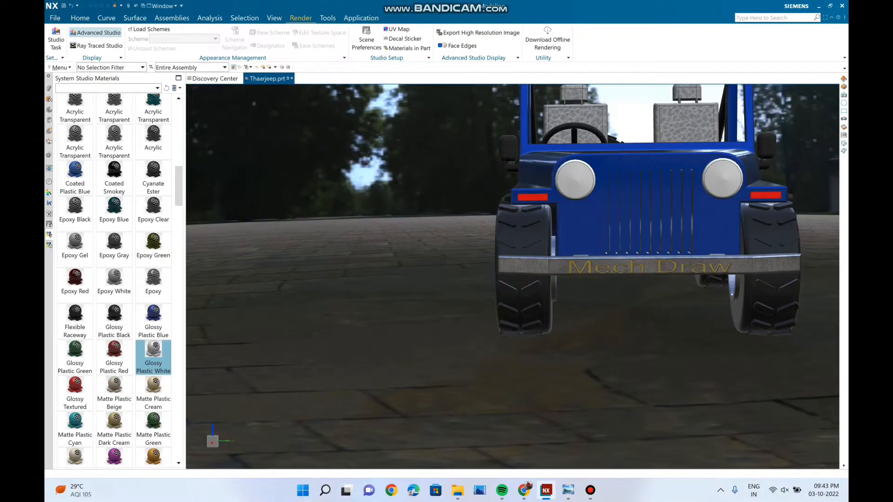
Step: Review the finished blue jeep in the outdoor scene from the front, side, rear and above
{"action": "middle_click_drag", "start_coordinate": [512, 278], "coordinate": [604, 155], "text": "shift"}
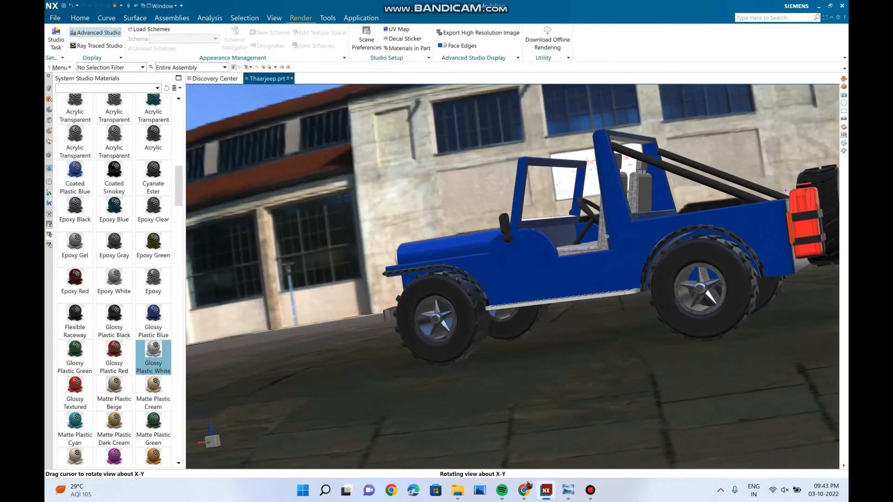
{"action": "middle_click_drag", "start_coordinate": [786, 190], "coordinate": [561, 203]}
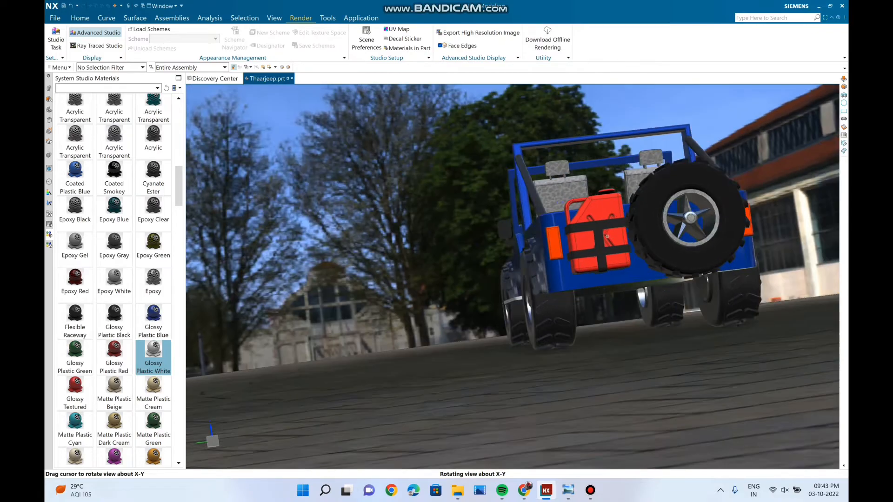
{"action": "middle_click_drag", "start_coordinate": [608, 237], "coordinate": [563, 344]}
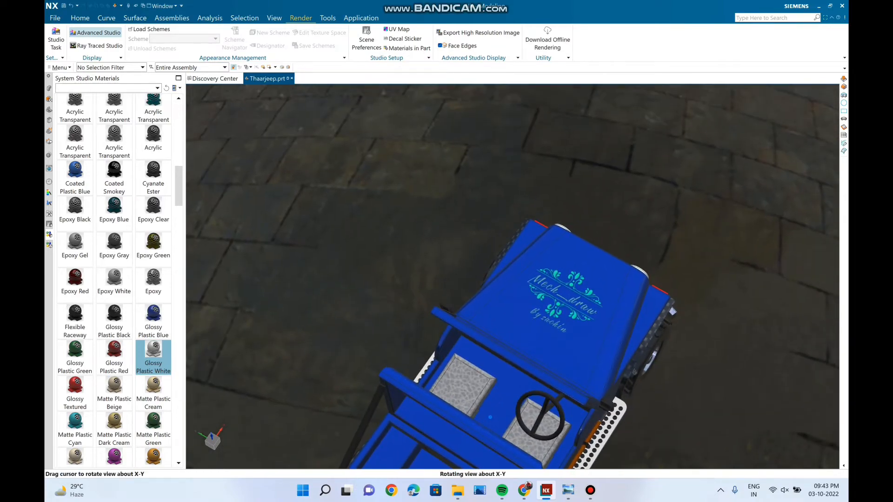
{"action": "middle_click_drag", "start_coordinate": [490, 417], "coordinate": [489, 417]}
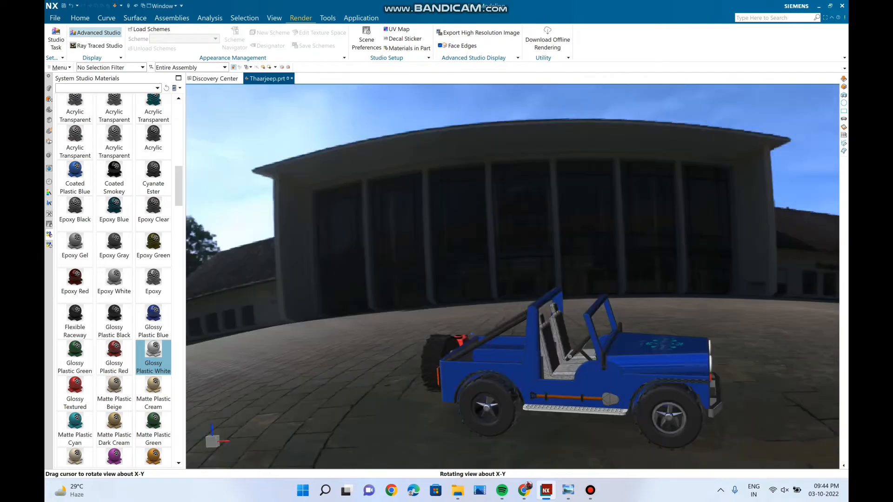
{"action": "middle_click_drag", "start_coordinate": [490, 418], "coordinate": [490, 417]}
{"action": "scroll", "coordinate": [801, 452], "scroll_direction": "up", "scroll_amount": 3}
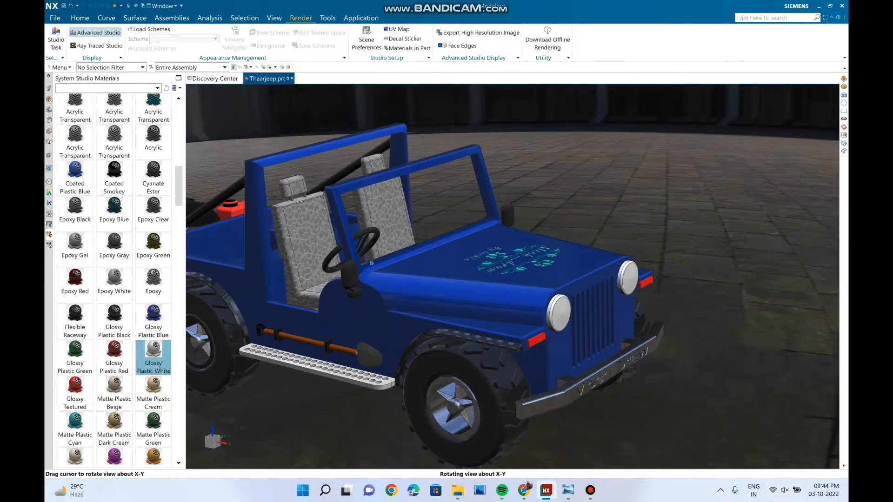
{"action": "middle_click_drag", "start_coordinate": [371, 263], "coordinate": [372, 263]}
{"action": "middle_click_drag", "start_coordinate": [484, 242], "coordinate": [491, 246]}
{"action": "scroll", "coordinate": [512, 277], "scroll_direction": "down", "scroll_amount": 3}
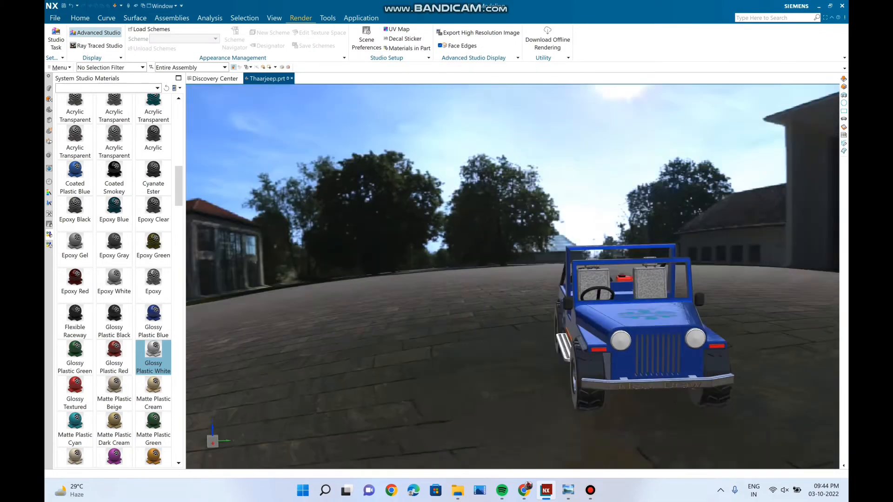
{"action": "middle_click_drag", "start_coordinate": [652, 326], "coordinate": [633, 312]}
{"action": "scroll", "coordinate": [632, 311], "scroll_direction": "up", "scroll_amount": 3}
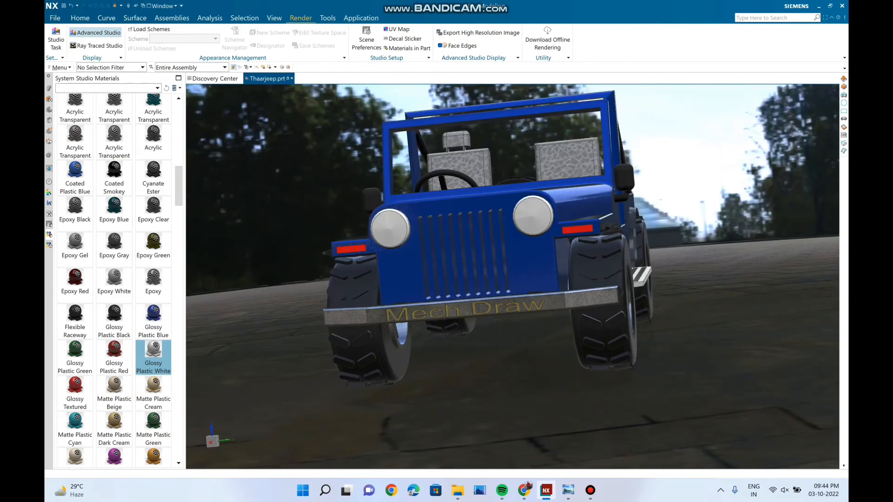
{"action": "middle_click_drag", "start_coordinate": [517, 279], "coordinate": [551, 323]}
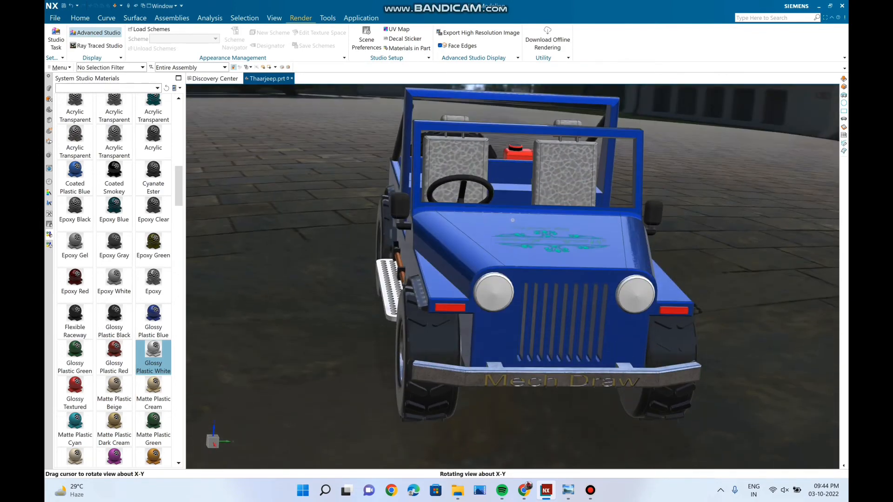